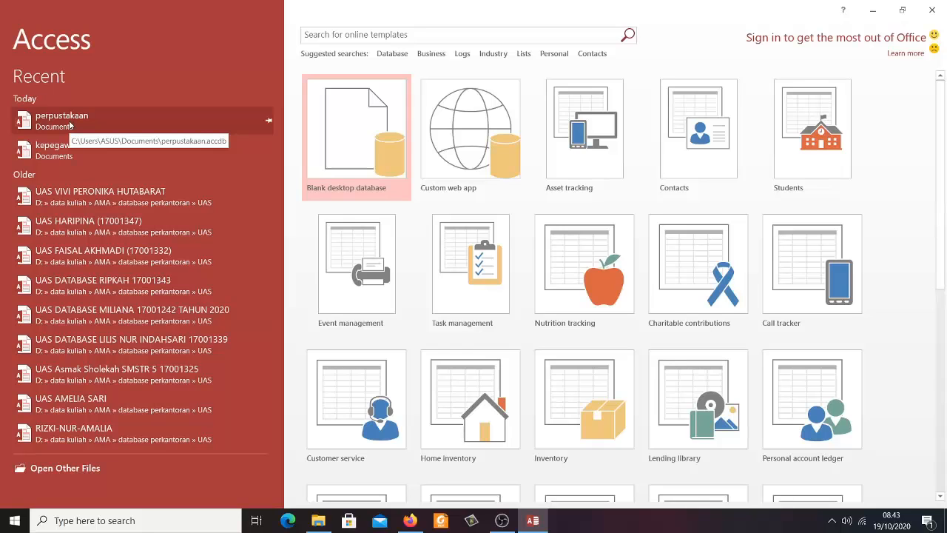
# Step: Open the recent perpustakaan database and dismiss the Office activation wizard
pyautogui.click(70, 126)
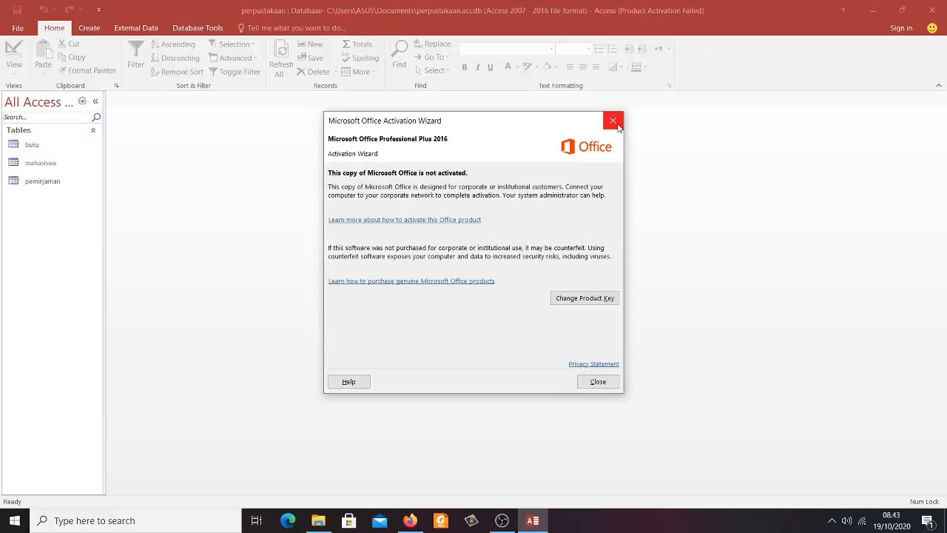
pyautogui.click(614, 122)
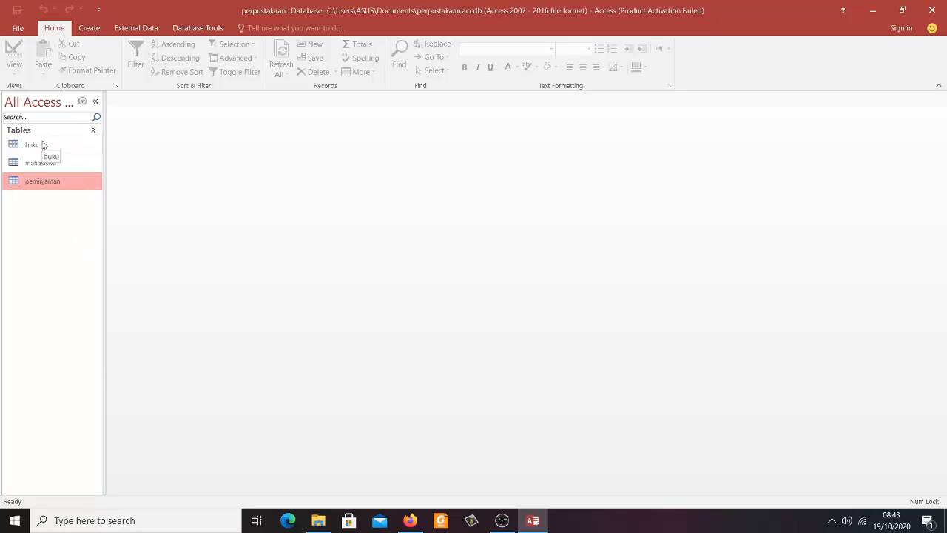
# Step: Open the buku, mahasiswa and peminjaman tables to view their fields and records
pyautogui.doubleClick(42, 145)
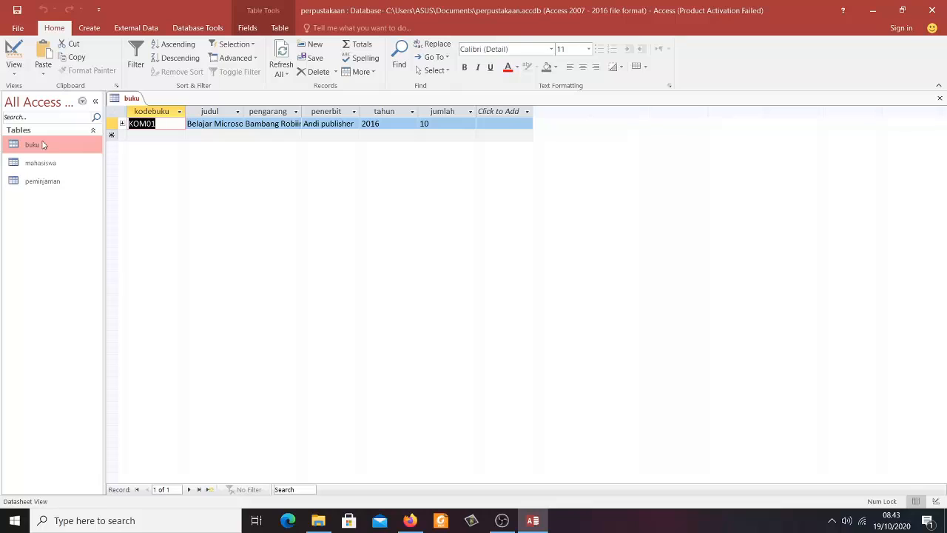
pyautogui.doubleClick(30, 170)
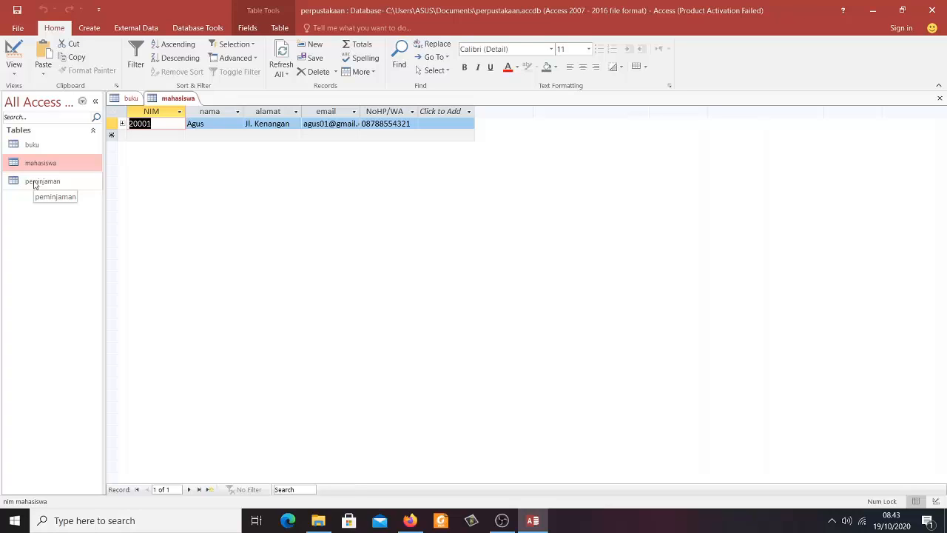
pyautogui.doubleClick(34, 182)
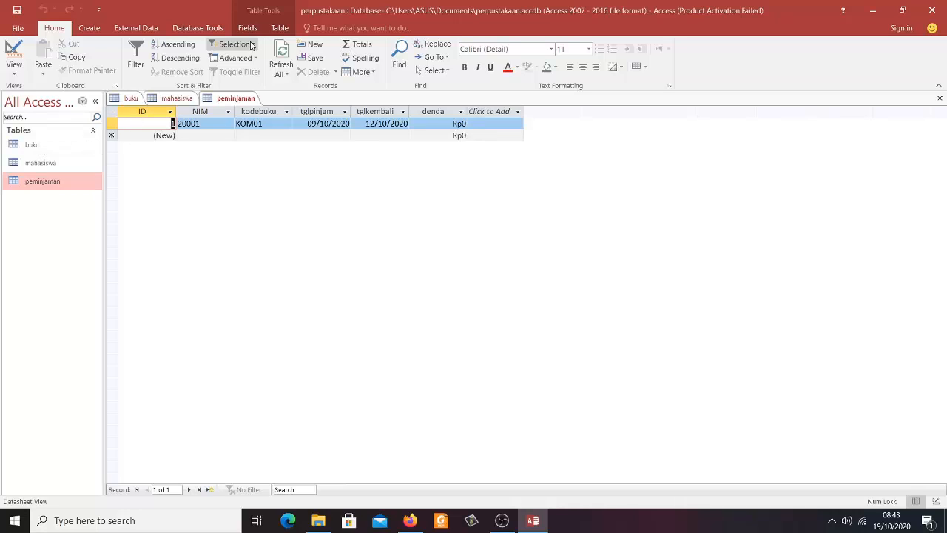
# Step: Review the relationships between the mahasiswa, buku and peminjaman tables, and close the relationships diagram
pyautogui.click(210, 27)
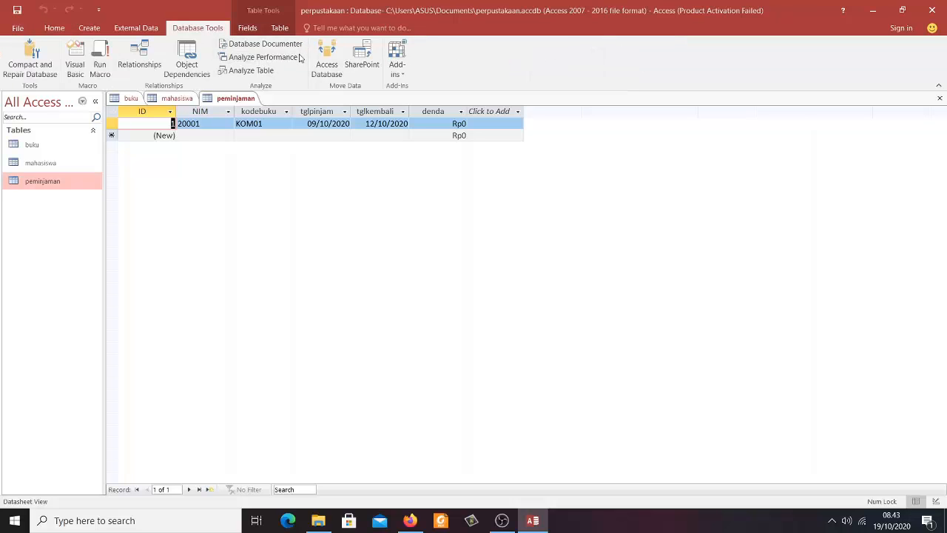
pyautogui.click(139, 58)
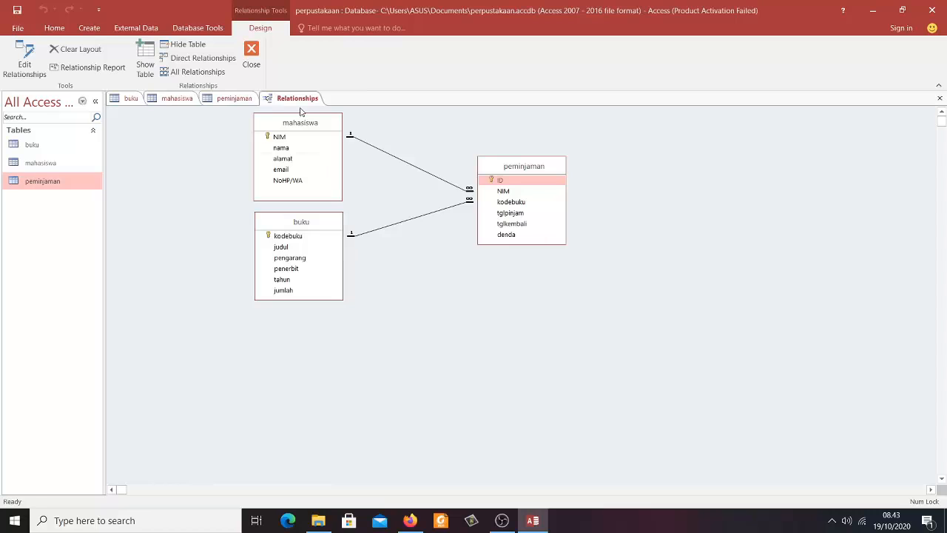
pyautogui.click(252, 55)
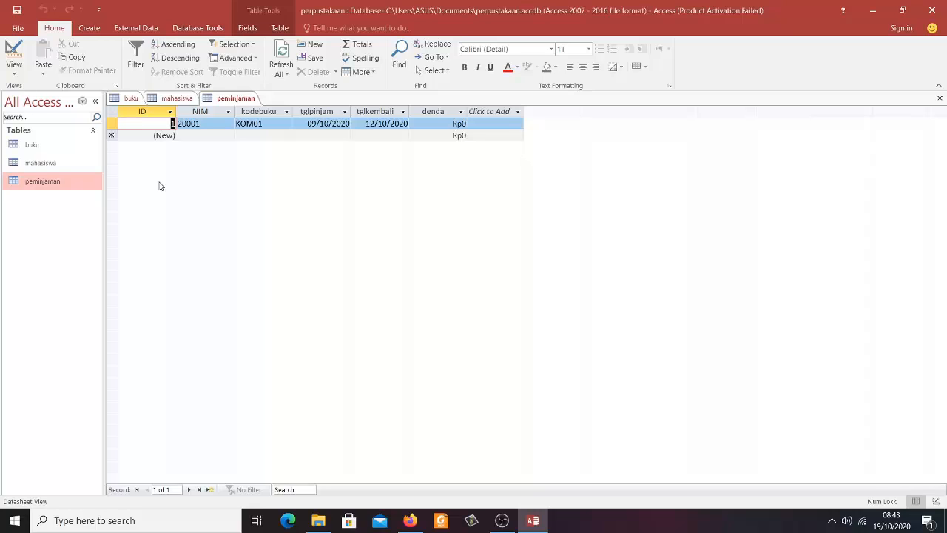
pyautogui.click(40, 147)
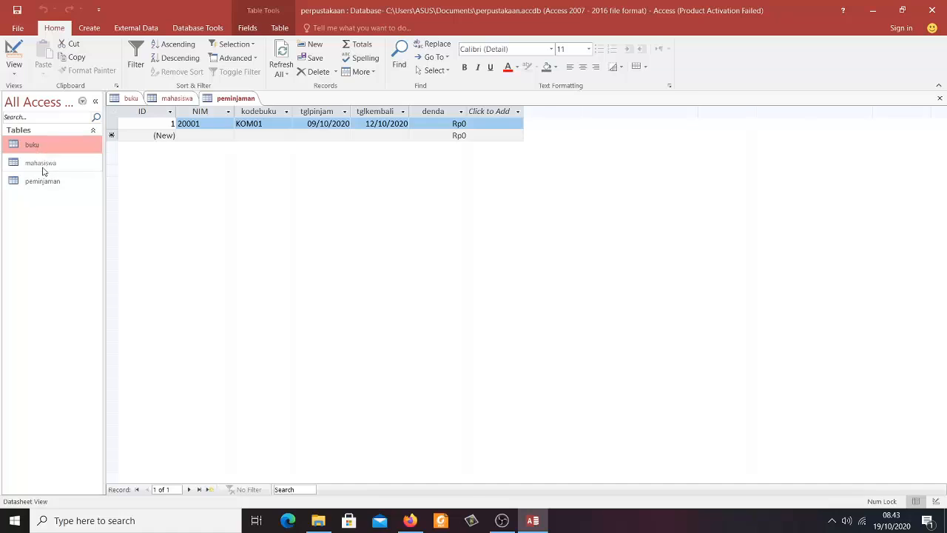
pyautogui.click(43, 167)
pyautogui.click(48, 185)
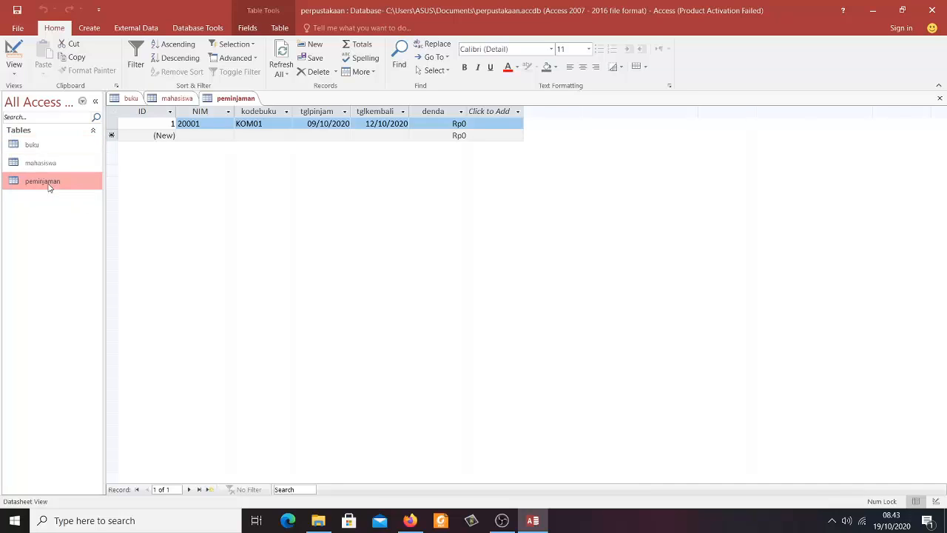
pyautogui.click(165, 130)
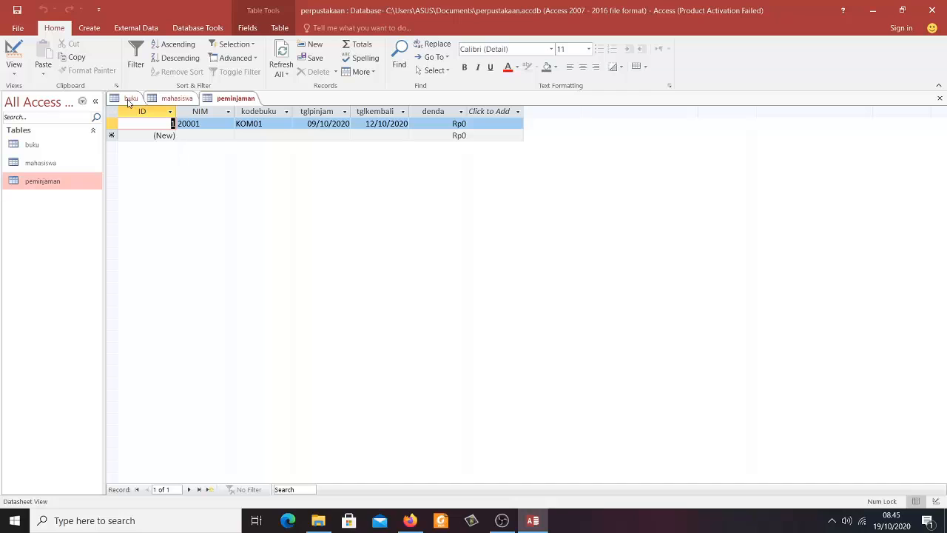
# Step: Close all the open tables at once
pyautogui.click(128, 99)
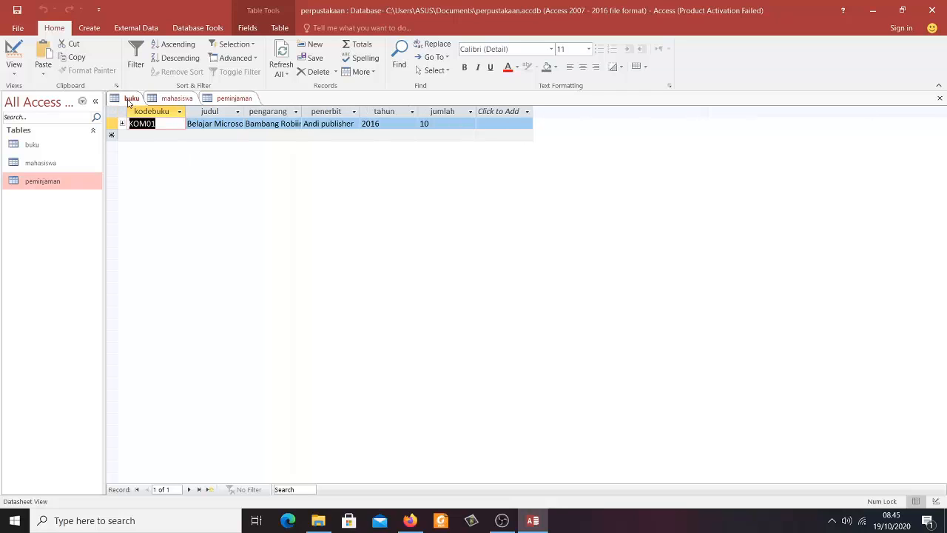
pyautogui.rightClick(128, 99)
pyautogui.click(250, 100)
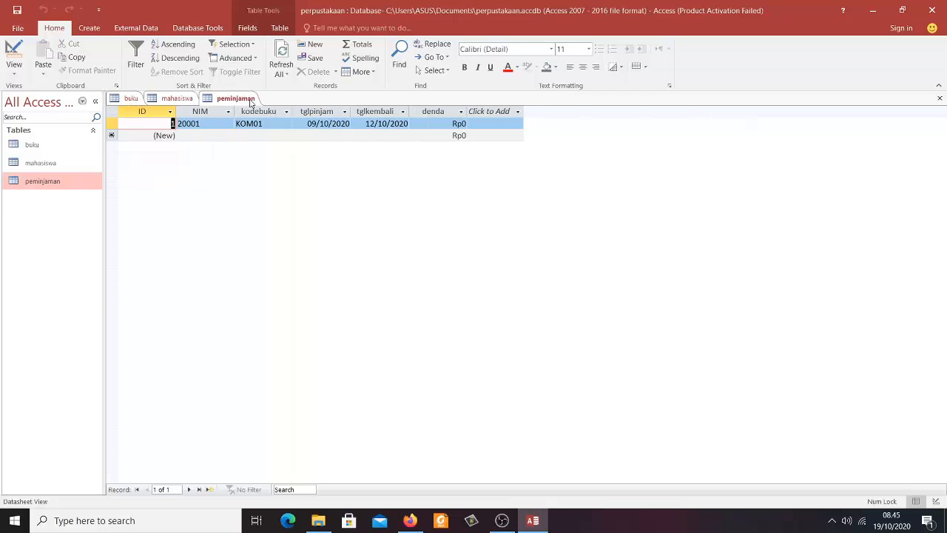
pyautogui.rightClick(250, 100)
pyautogui.click(281, 136)
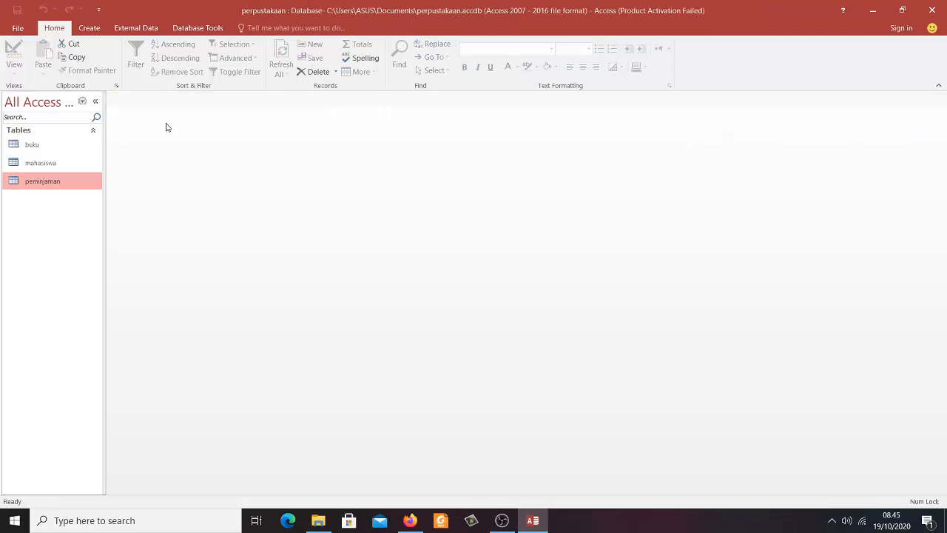
# Step: Open the peminjaman table in Design view and add a field named tglharuskembali with the Calculated data type
pyautogui.doubleClick(52, 188)
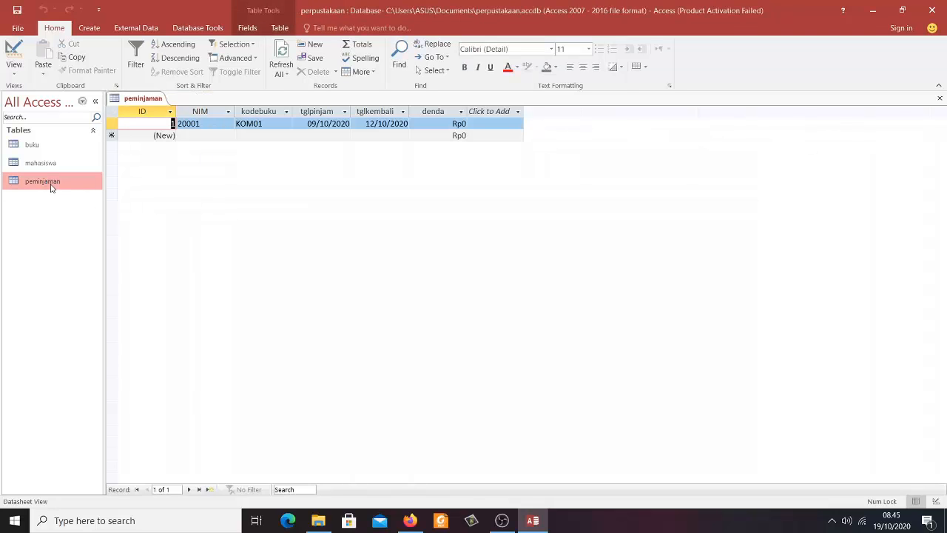
pyautogui.click(13, 55)
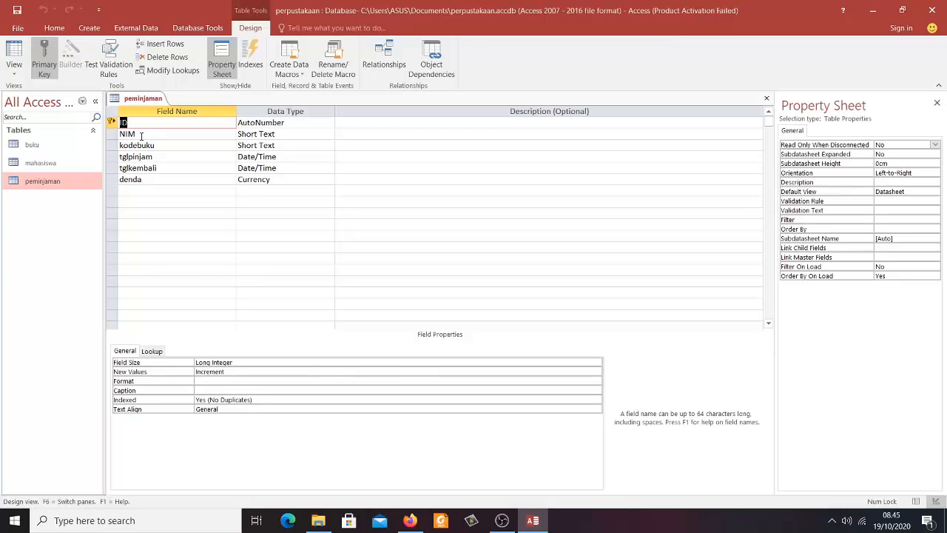
pyautogui.click(156, 191)
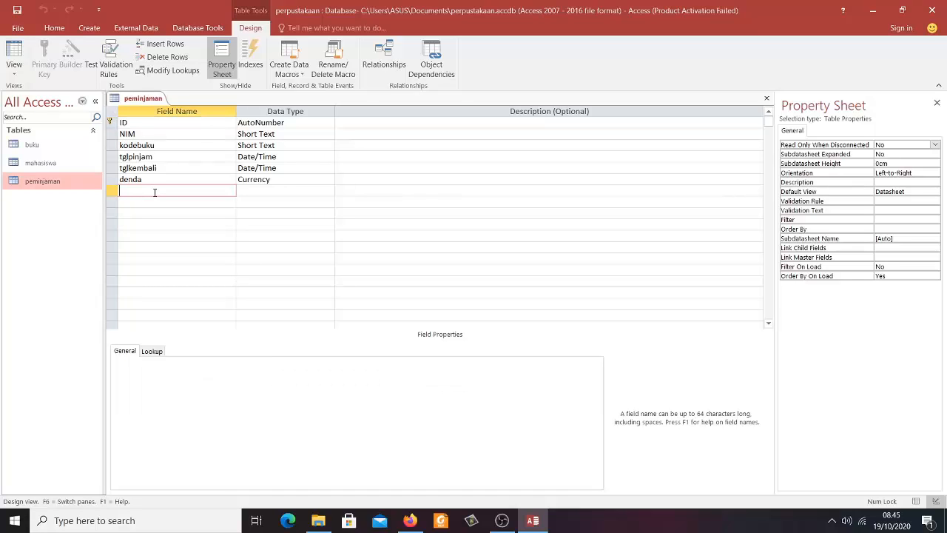
pyautogui.write('tglharuskembali')
pyautogui.click(246, 189)
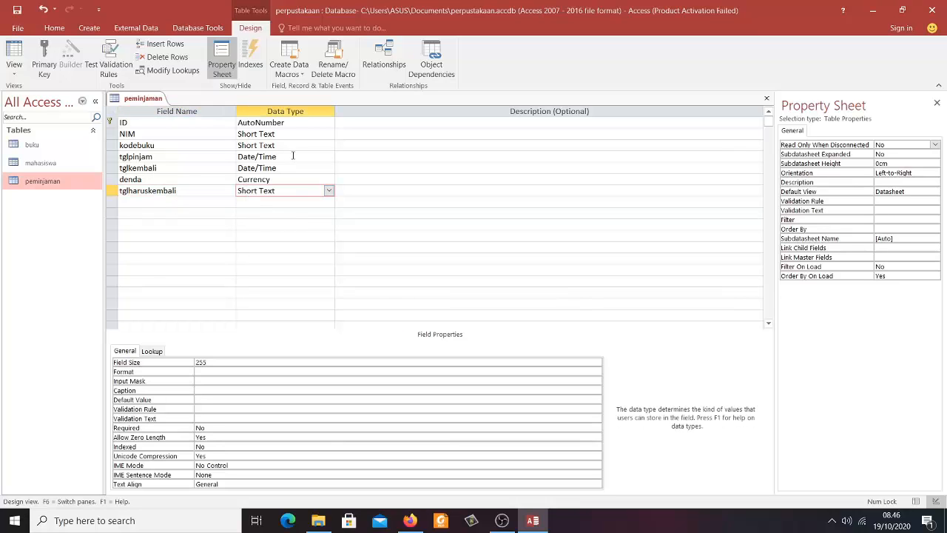
pyautogui.click(328, 190)
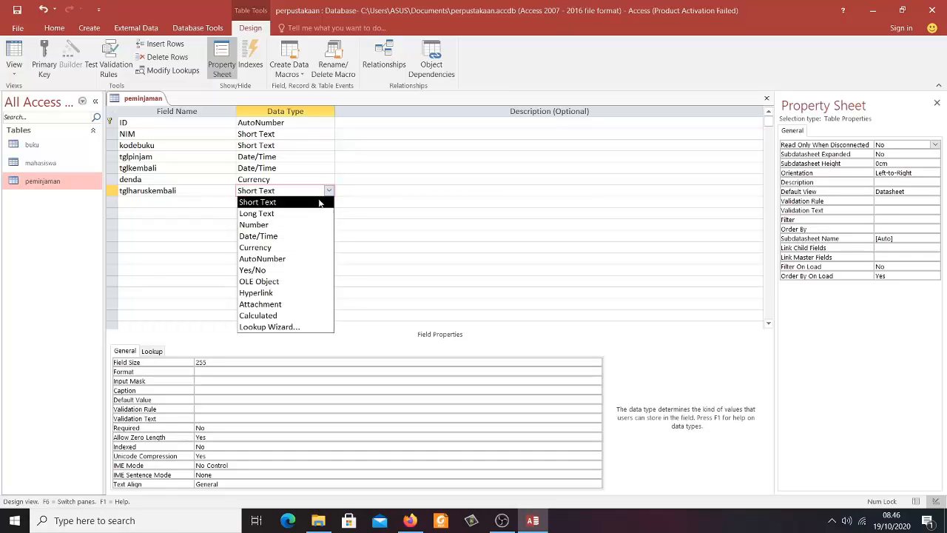
pyautogui.click(305, 315)
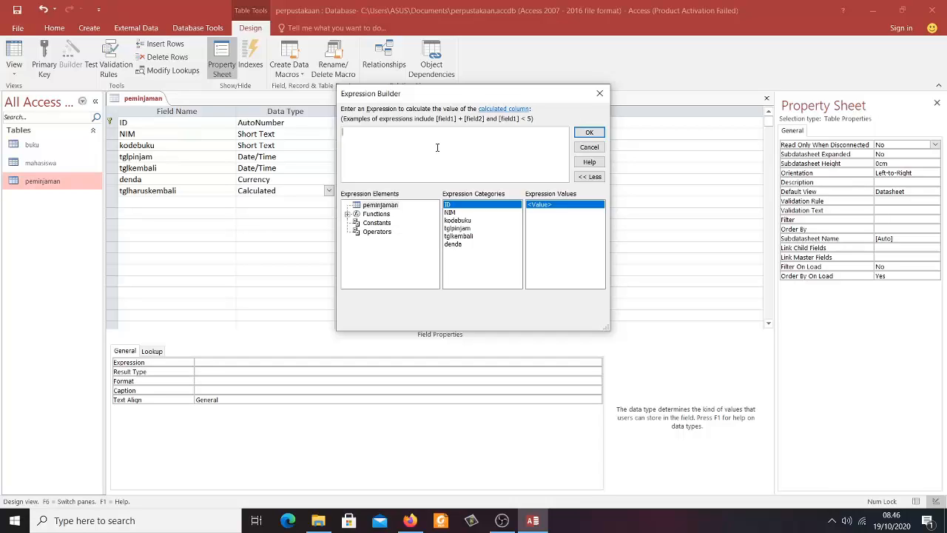
# Step: Set the tglharuskembali expression to [tglpinjam]+7, and save the table while switching it to Datasheet view
pyautogui.write('tg')
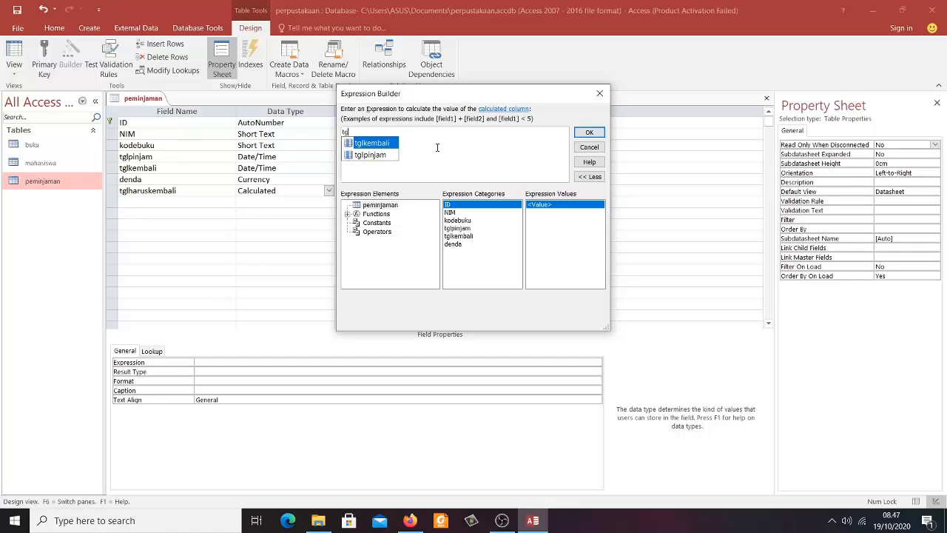
pyautogui.click(384, 156)
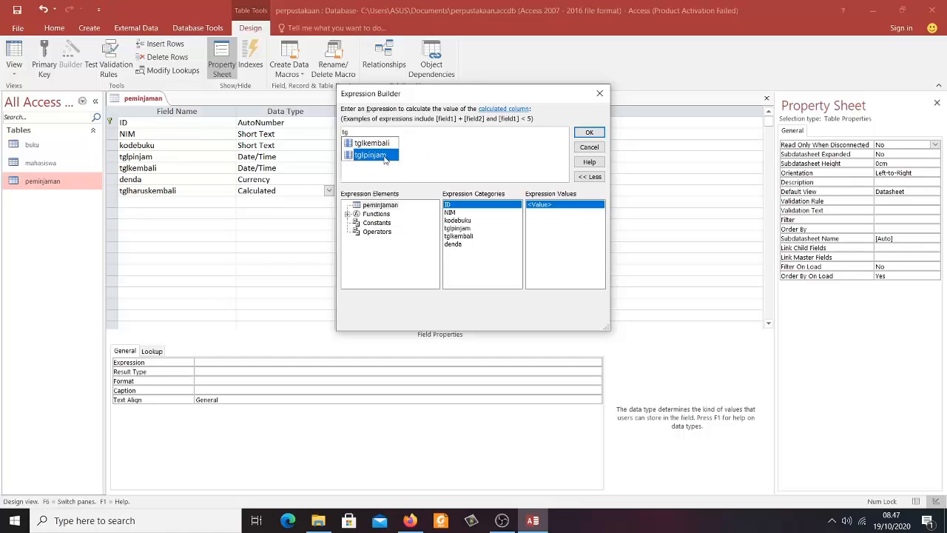
pyautogui.doubleClick(384, 155)
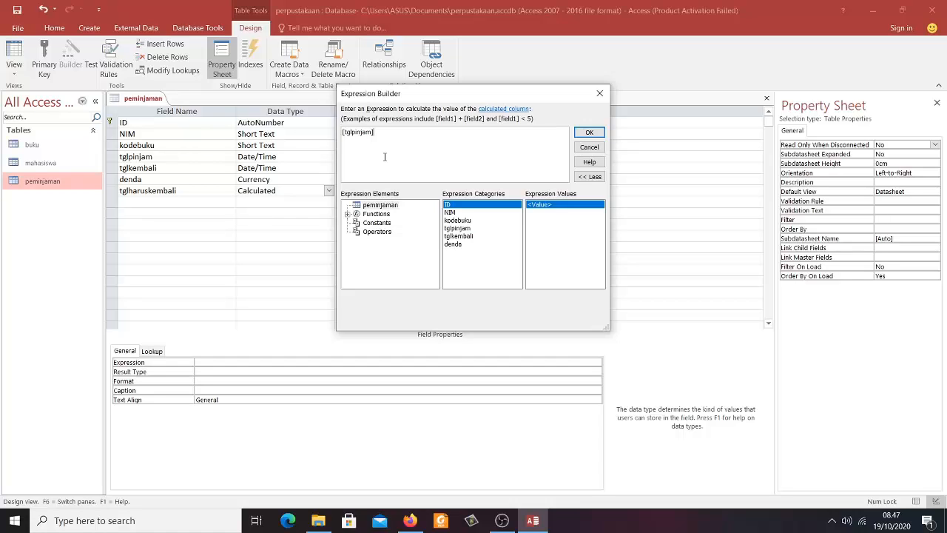
pyautogui.write('+7')
pyautogui.click(589, 133)
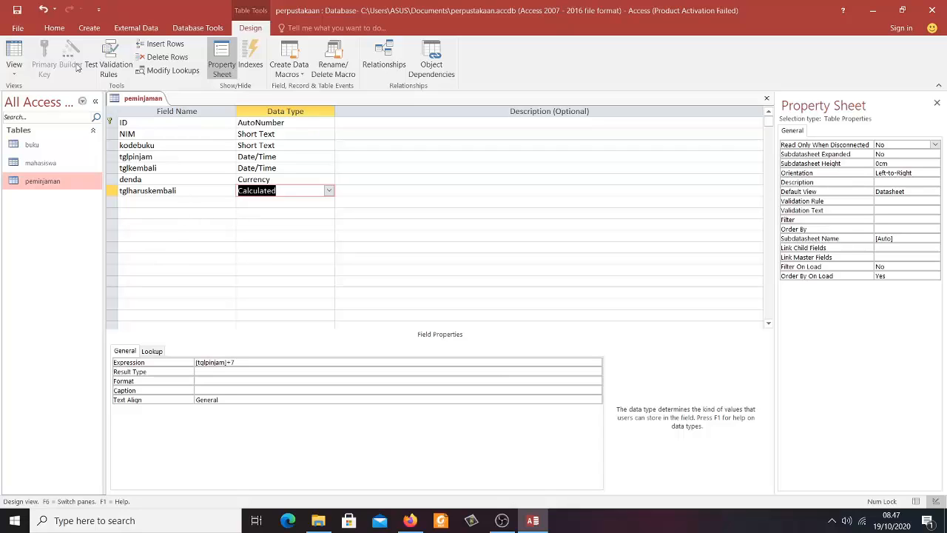
pyautogui.click(14, 56)
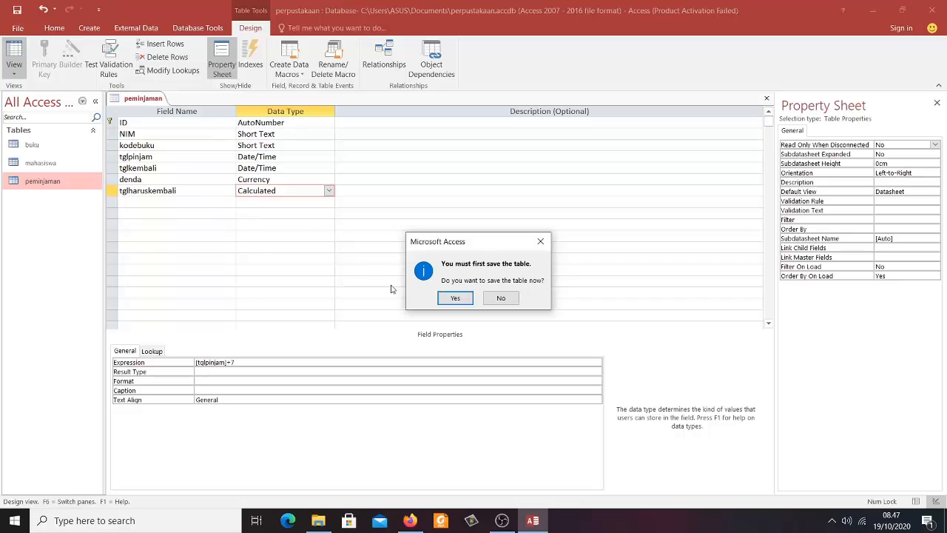
pyautogui.click(454, 298)
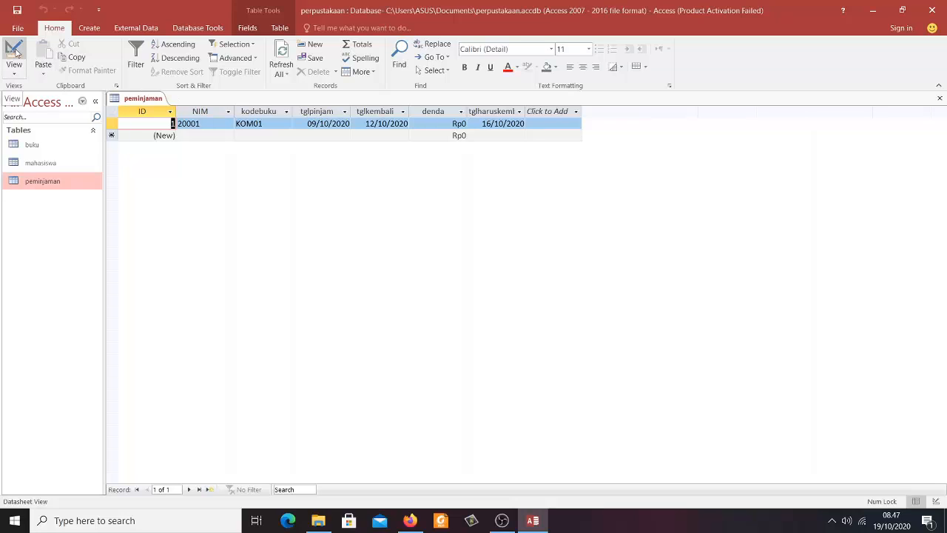
# Step: Return to Design view and move the tglharuskembali field directly between tglpinjam and tglkembali
pyautogui.click(15, 50)
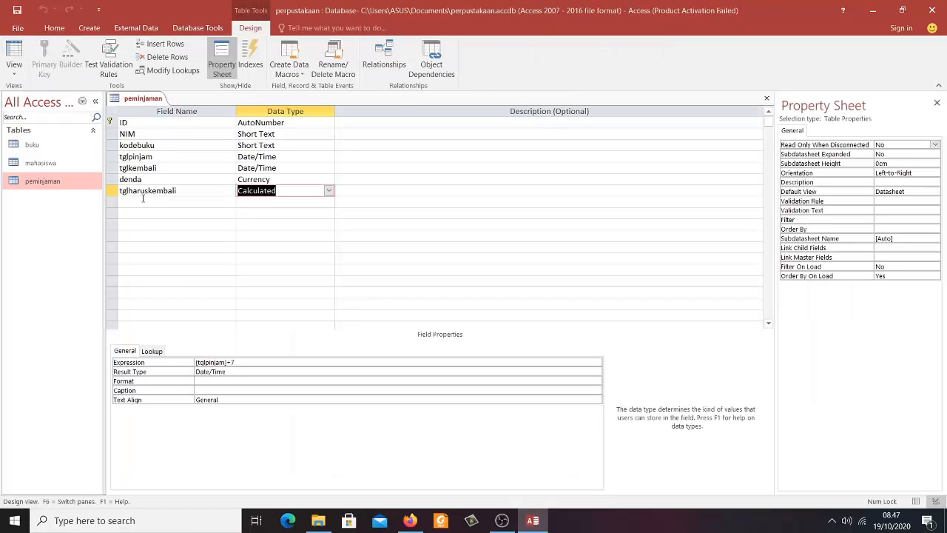
pyautogui.click(142, 194)
pyautogui.click(113, 193)
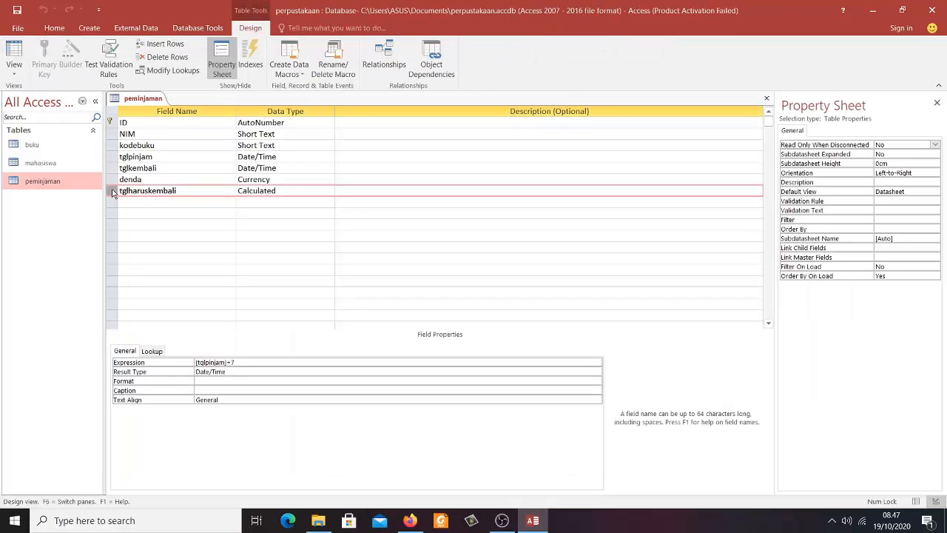
pyautogui.moveTo(113, 193); pyautogui.dragTo(113, 165)
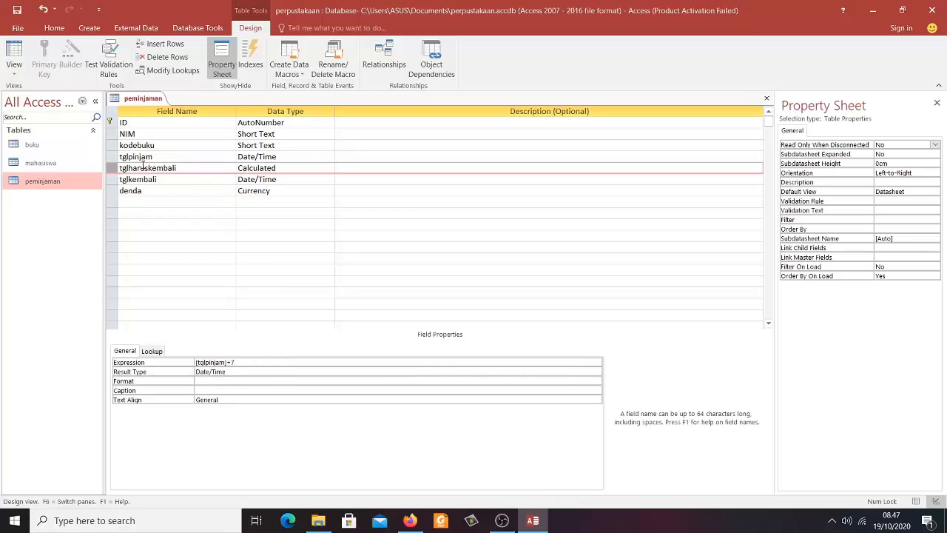